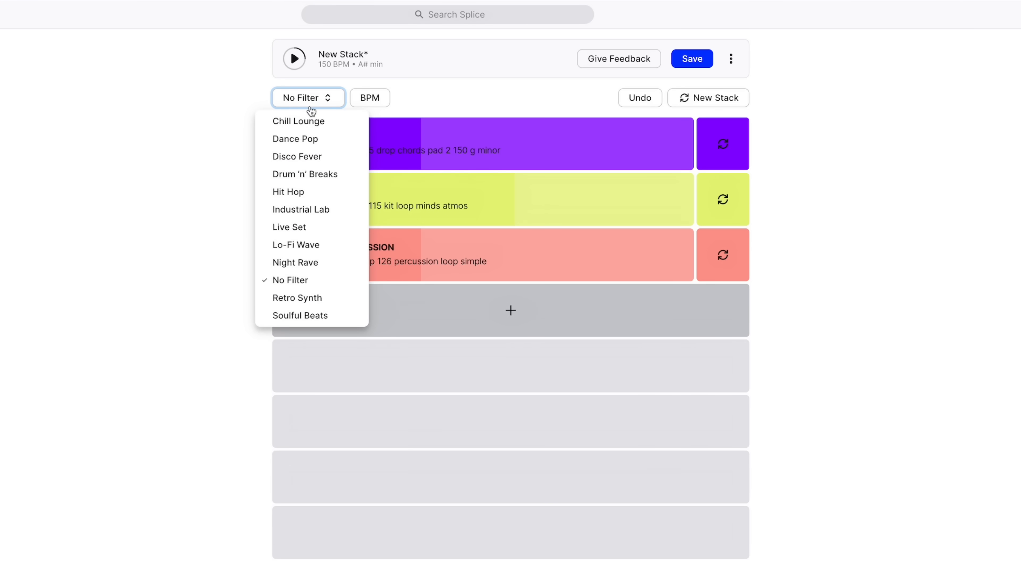
Generate a new stack without a style filter and switch its style to Hit Hop.
left_click(222, 122)
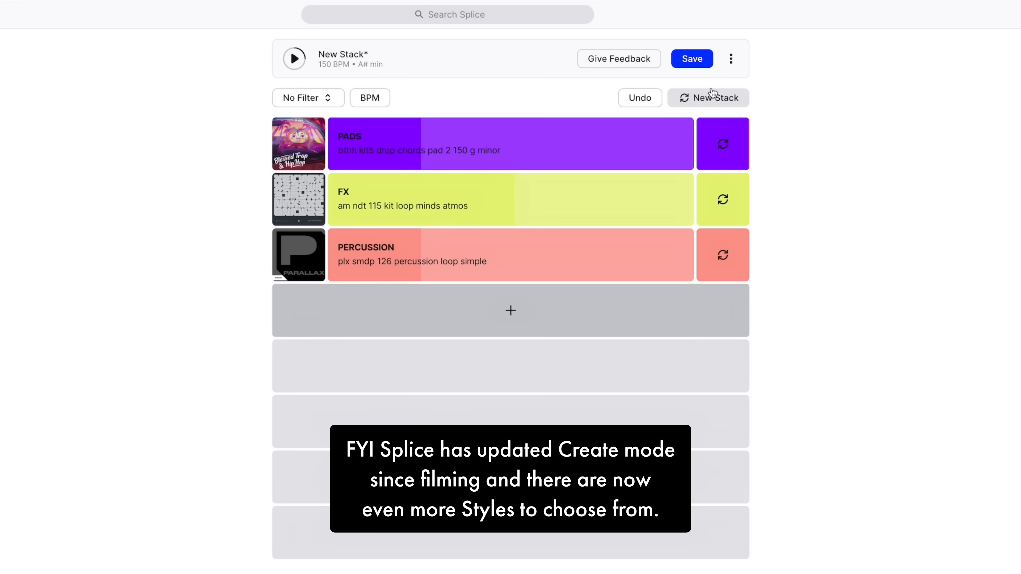
left_click(716, 99)
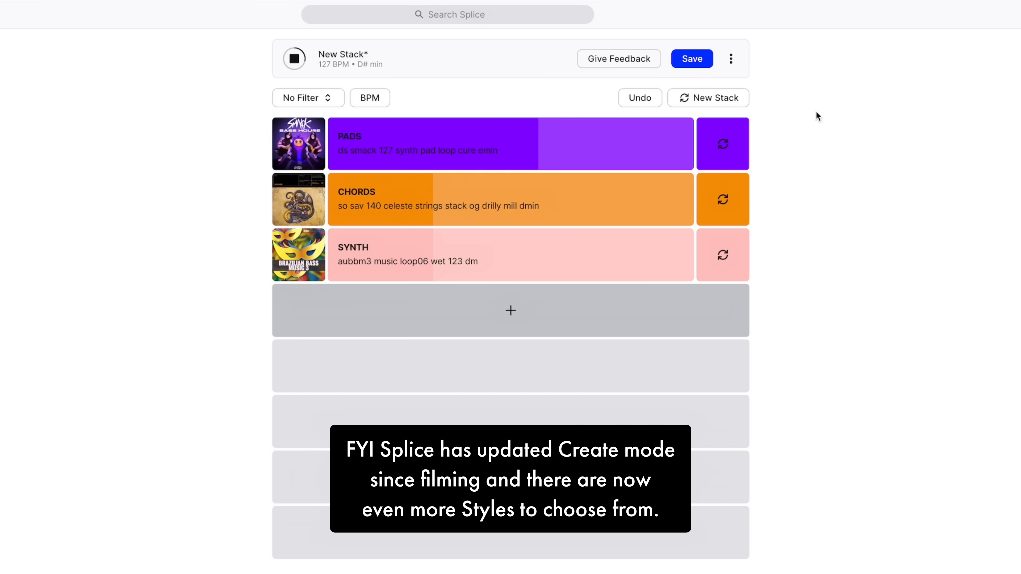
left_click(308, 98)
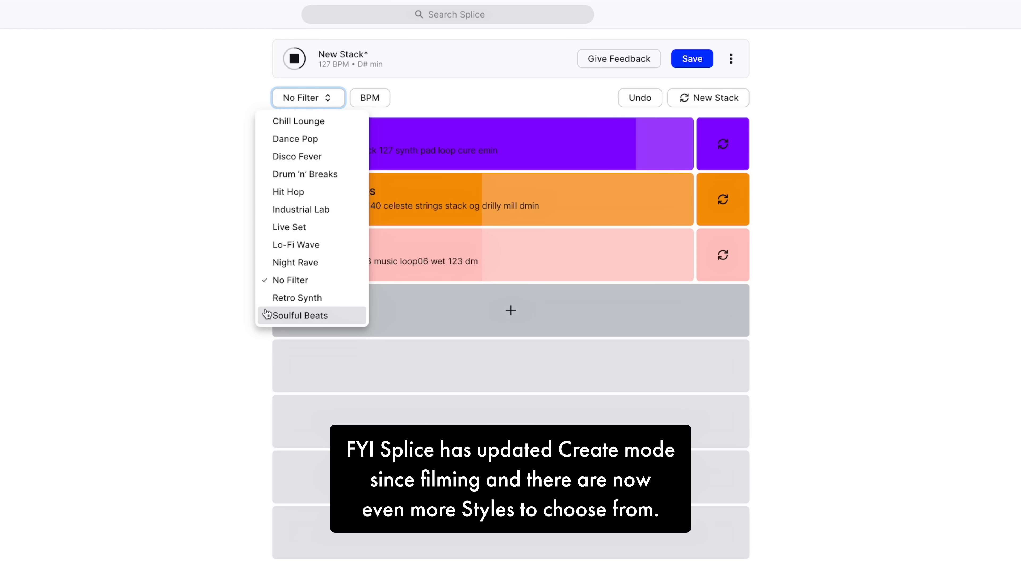
left_click(318, 193)
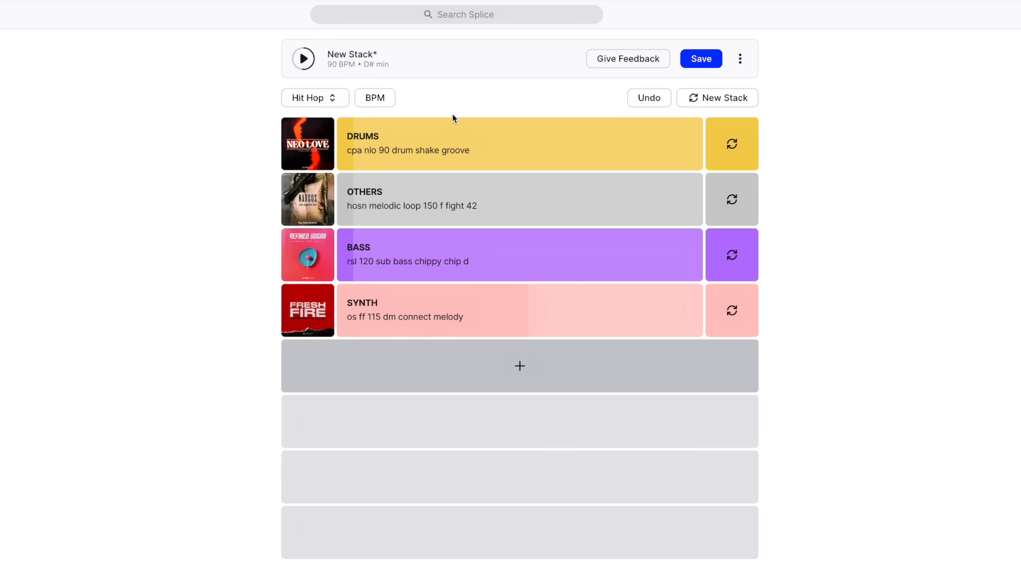
Add a Guitar layer to the stack and audition it soloed before bringing the other layers back in.
left_click(545, 381)
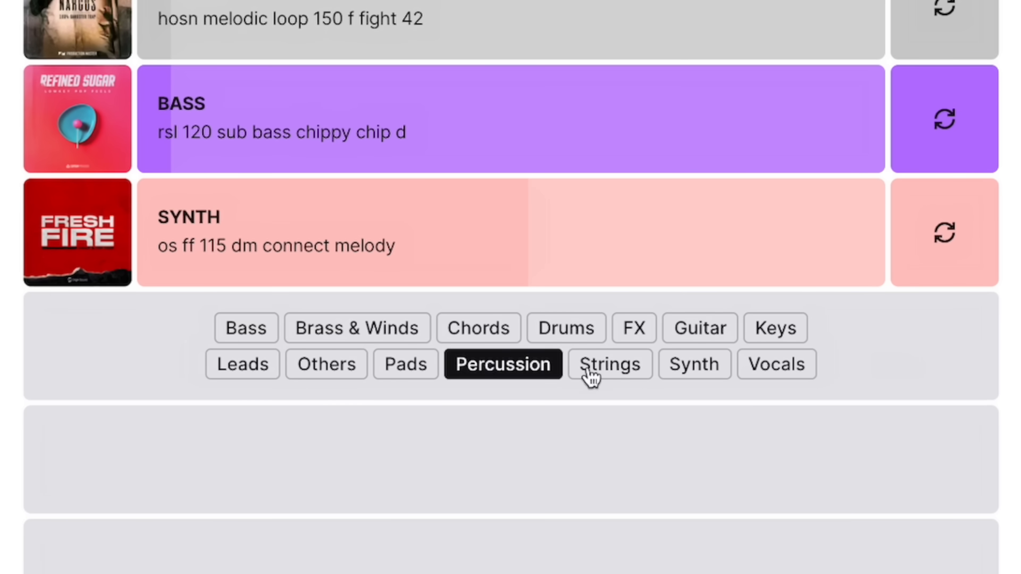
left_click(685, 342)
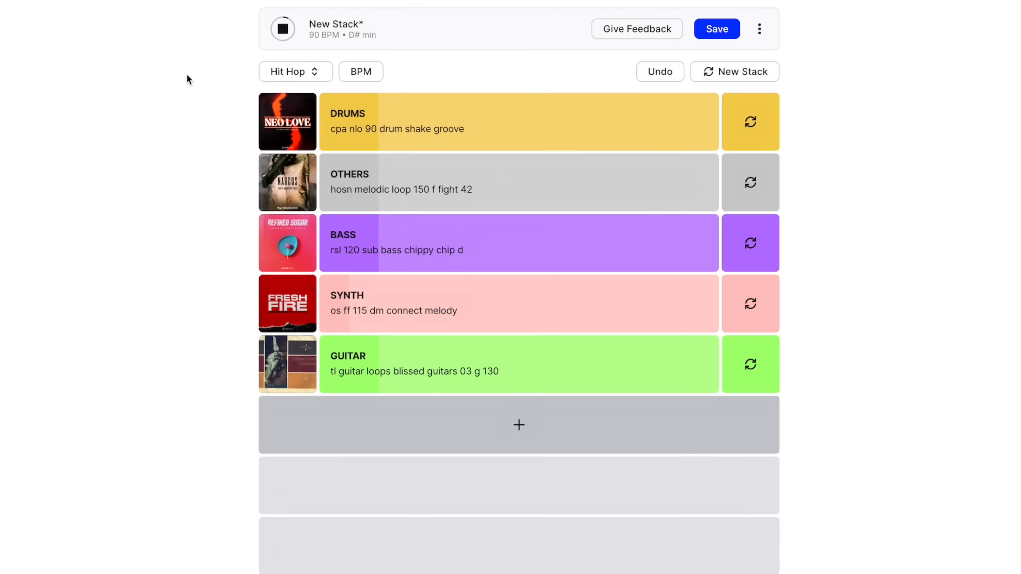
mouse_move(569, 370)
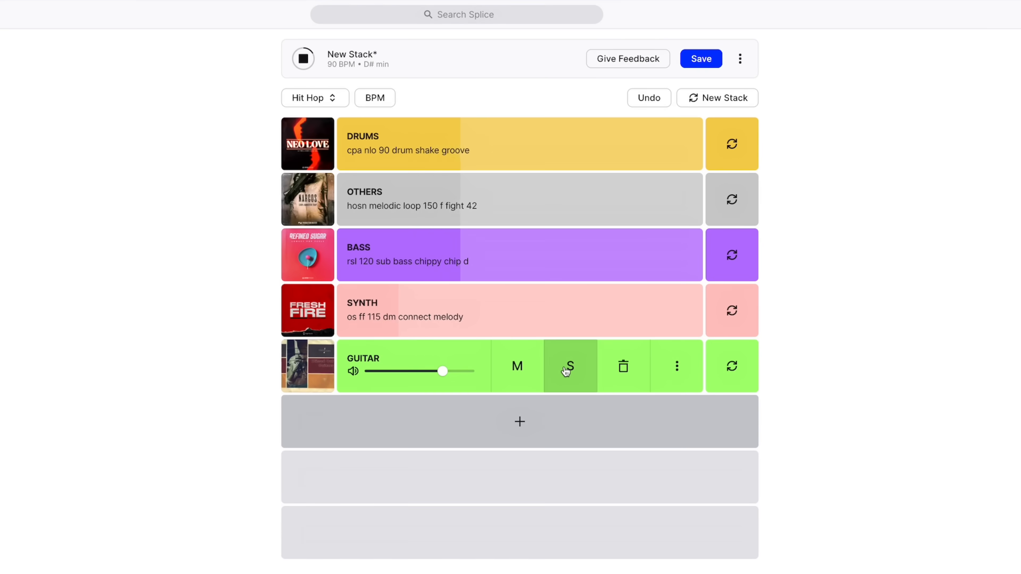
left_click(569, 367)
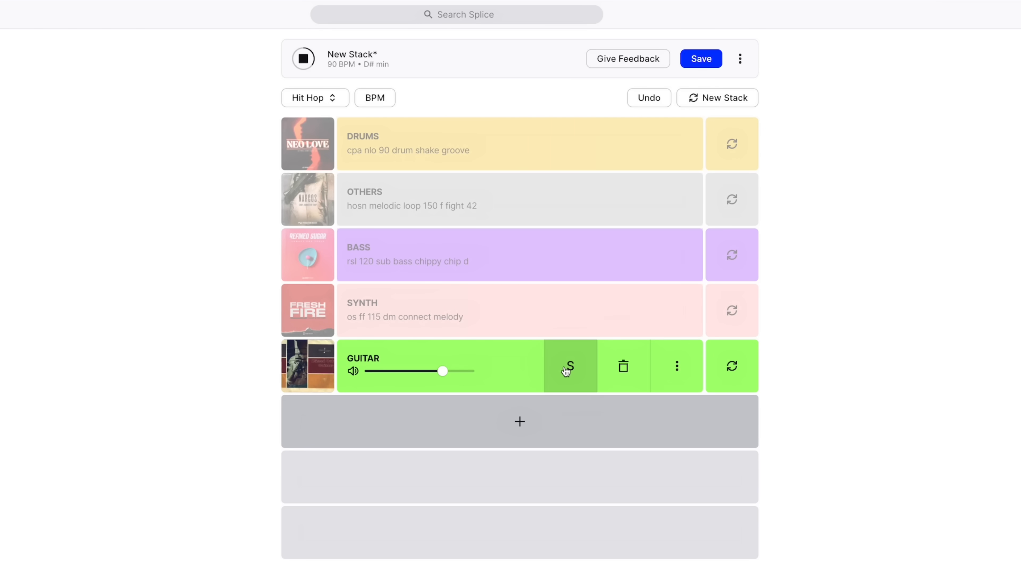
left_click(570, 366)
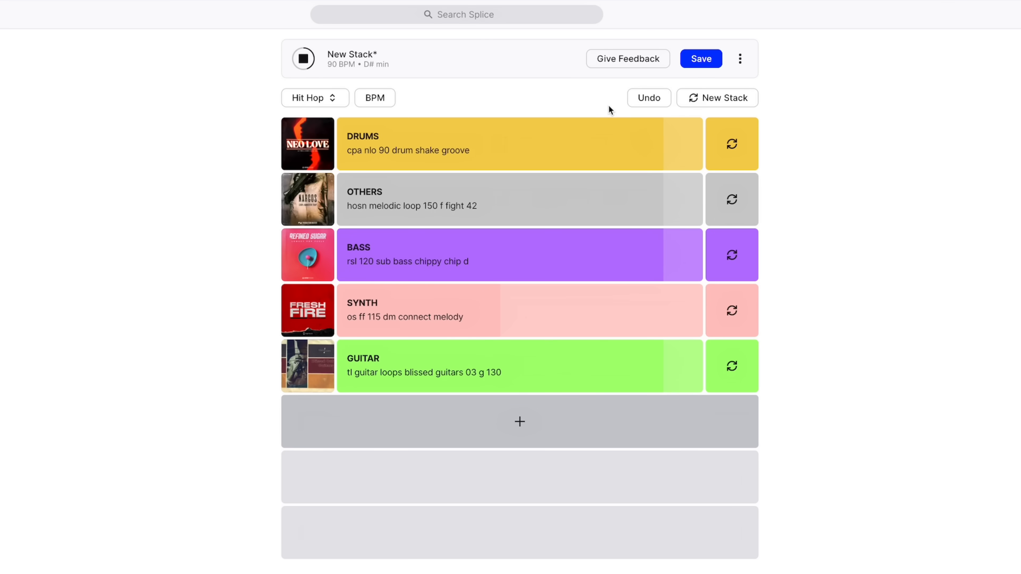
Mute and unmute the drums layer, and delete the guitar layer from the stack.
left_click(527, 153)
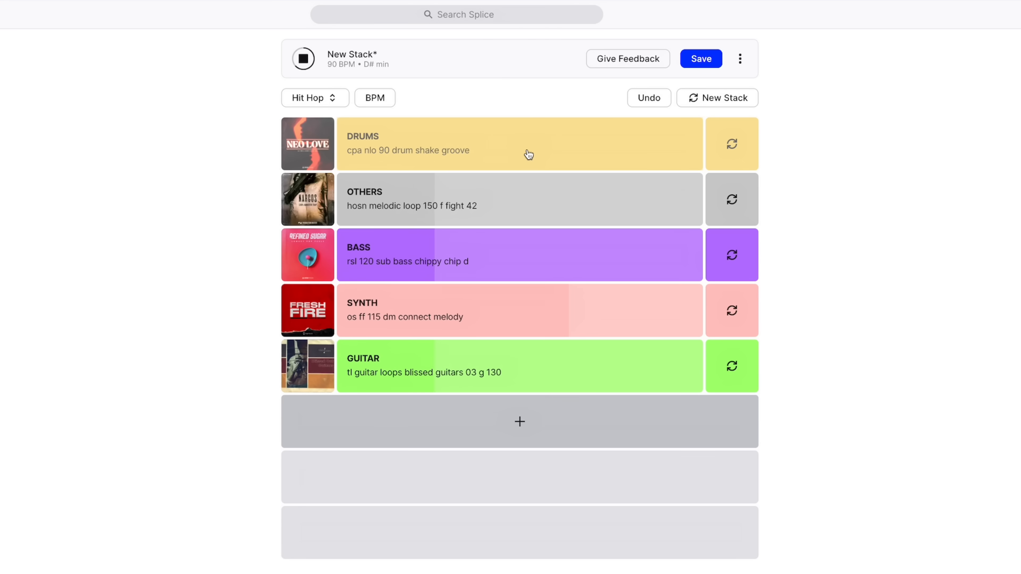
left_click(528, 154)
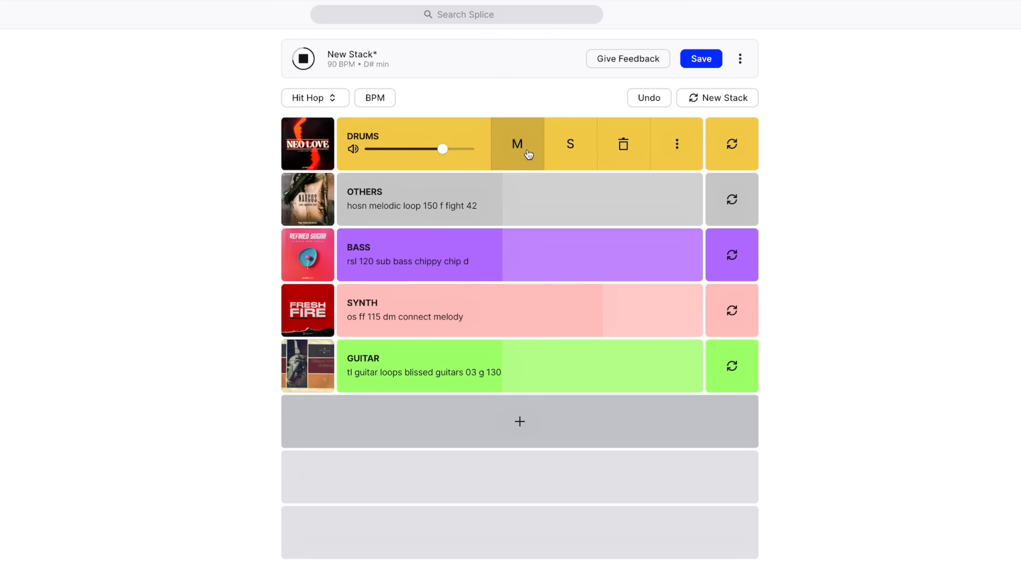
mouse_move(658, 381)
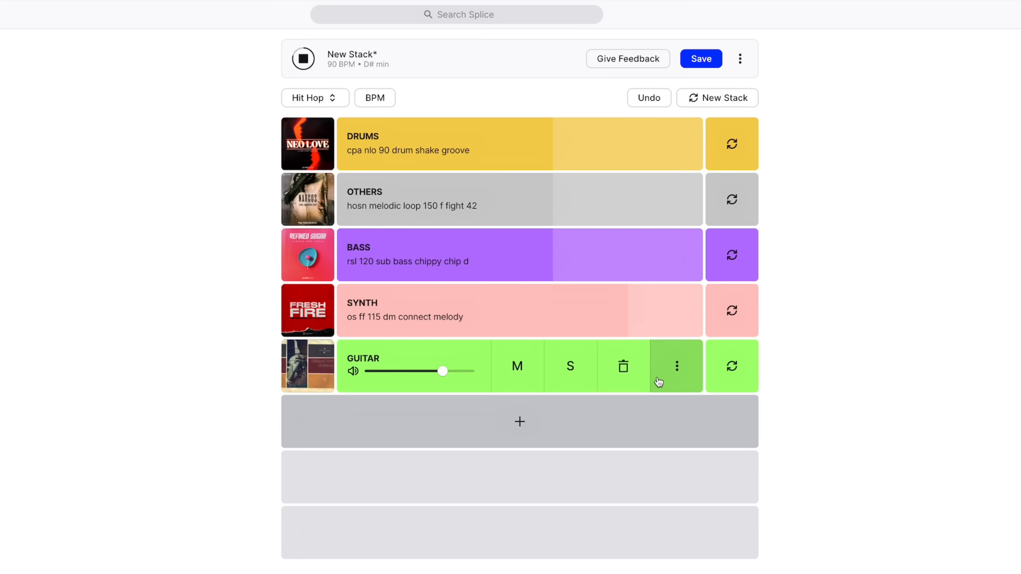
left_click(623, 366)
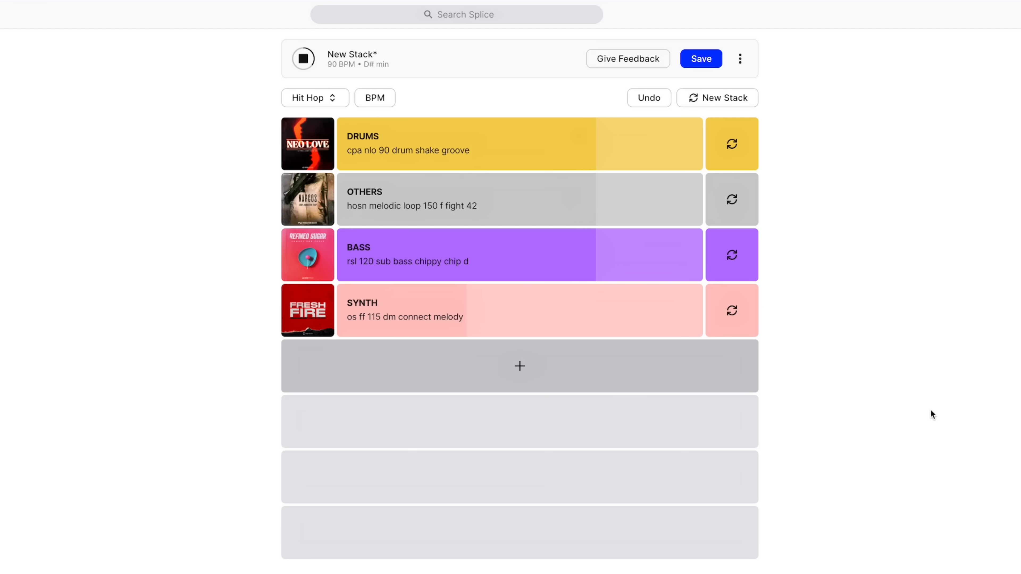
Adjust the drums layer's volume slightly and set the stack's tempo to 99 BPM.
mouse_move(429, 153)
mouse_move(444, 150)
left_mouse_down()
mouse_move(417, 150)
mouse_move(453, 157)
mouse_move(445, 152)
left_mouse_up()
left_click(374, 98)
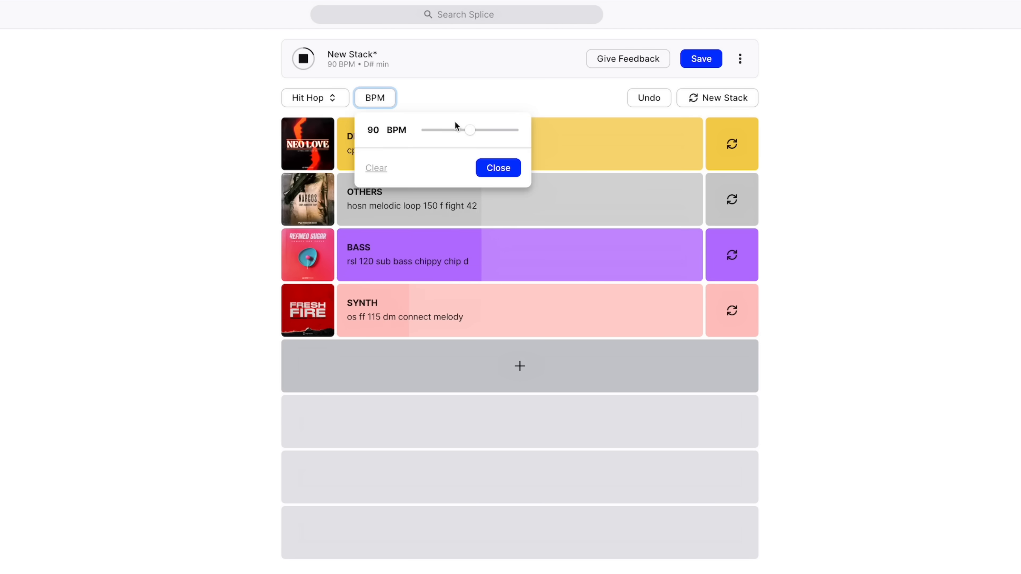
left_click_drag(458, 134, 494, 135)
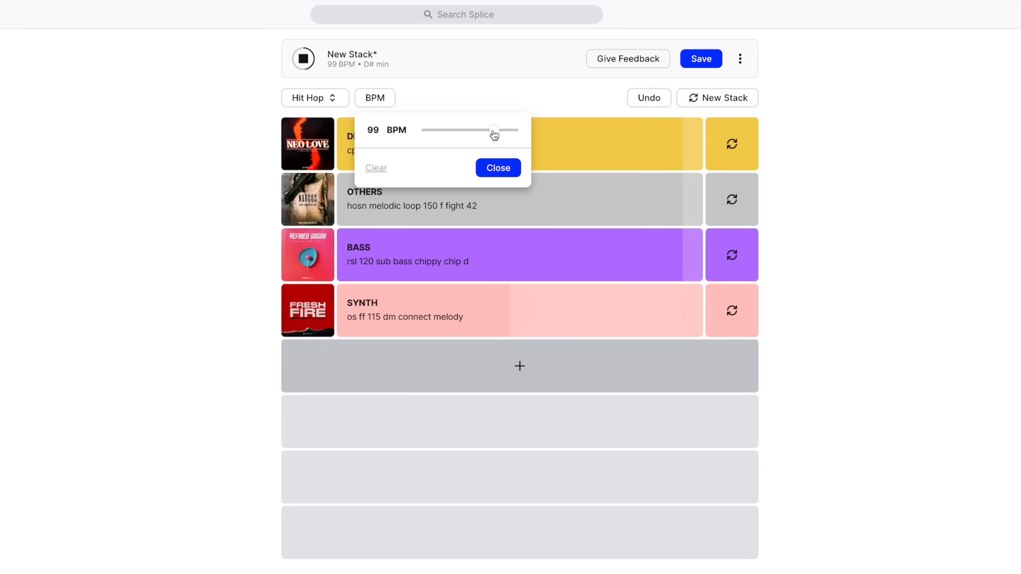
left_click(969, 292)
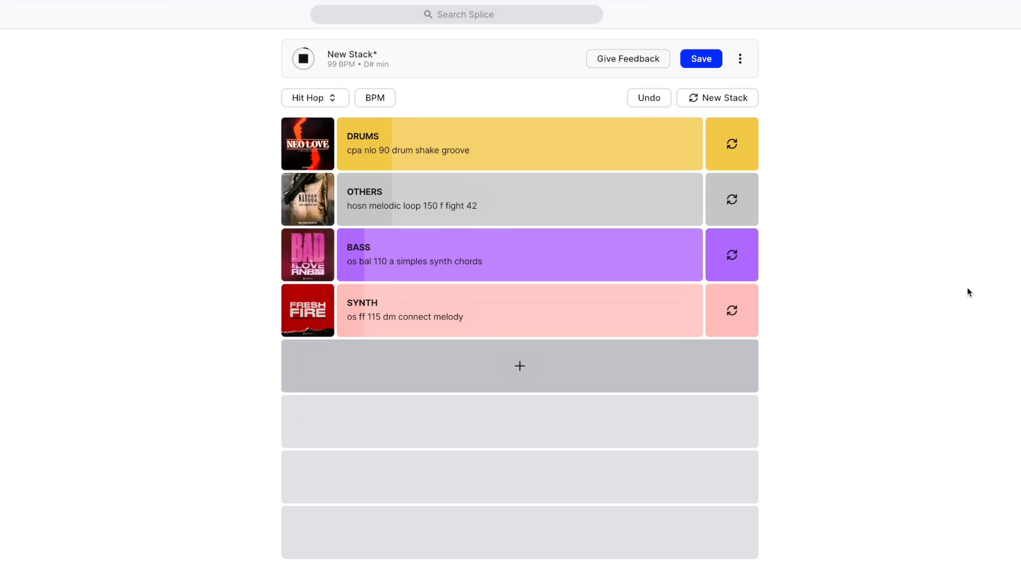
Swap the samples of the bass, synth and others layers for new ones.
left_click(739, 313)
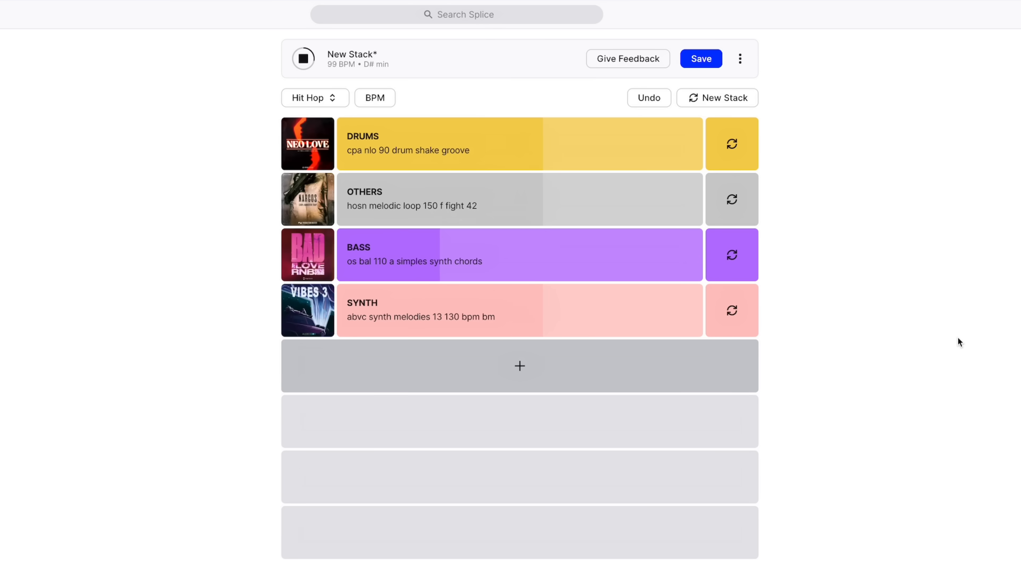
left_click(755, 213)
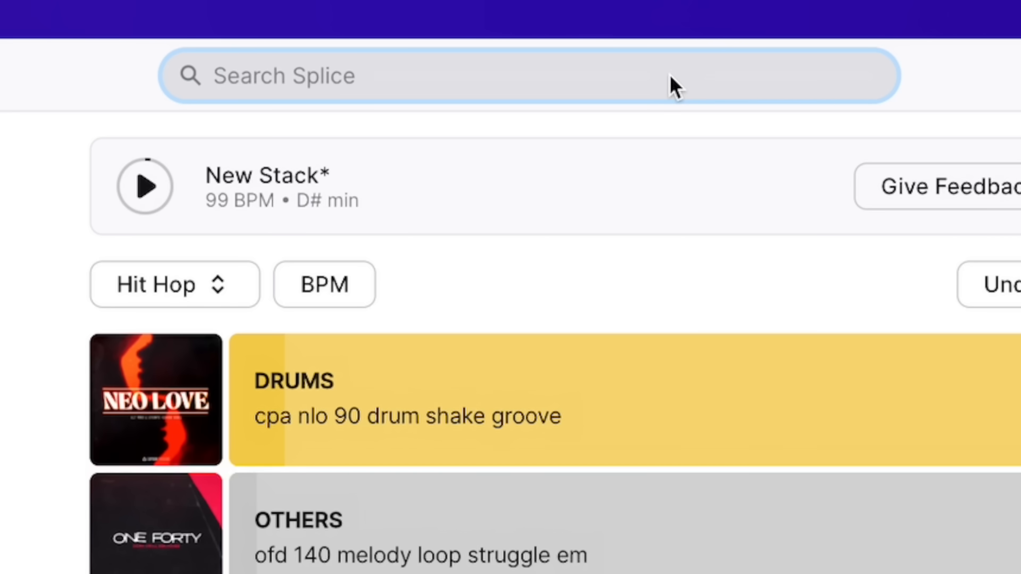
Search the sound library for "drum break" and preview the loop AB_IF3_Toby_Schay_150_Drum_Livvy_V2.wav.
type("drum br")
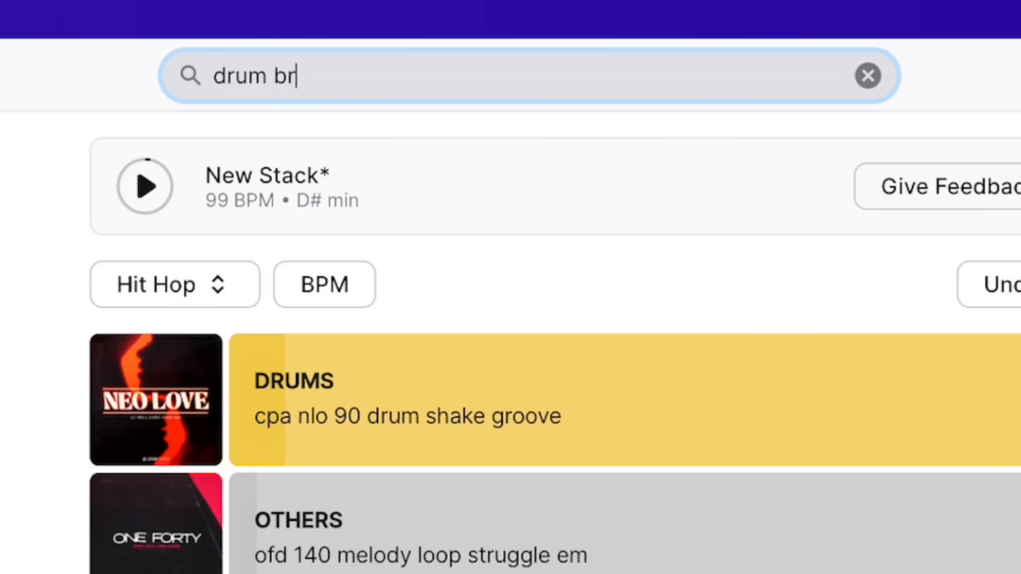
type("eak")
key("Return")
key("Down")
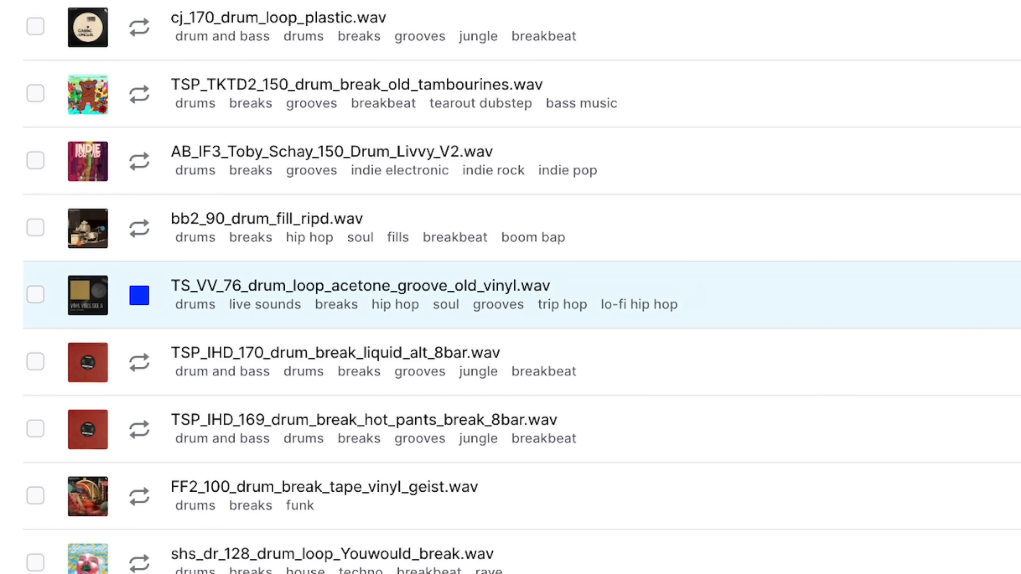
left_click(149, 160)
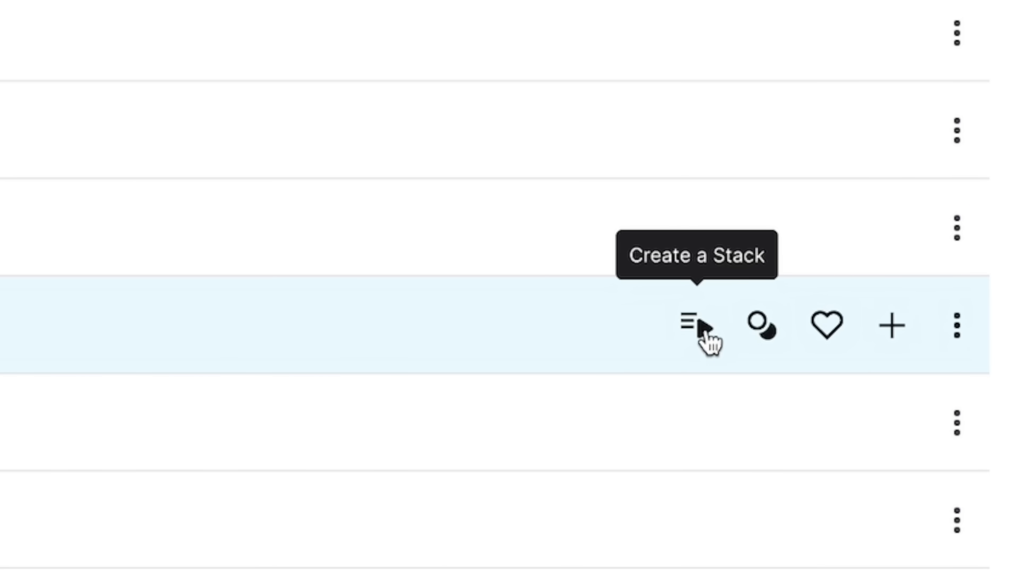
Create a stack from the previewed drum loop in the Lo-Fi Wave style and regenerate its unlocked layers.
left_click(703, 328)
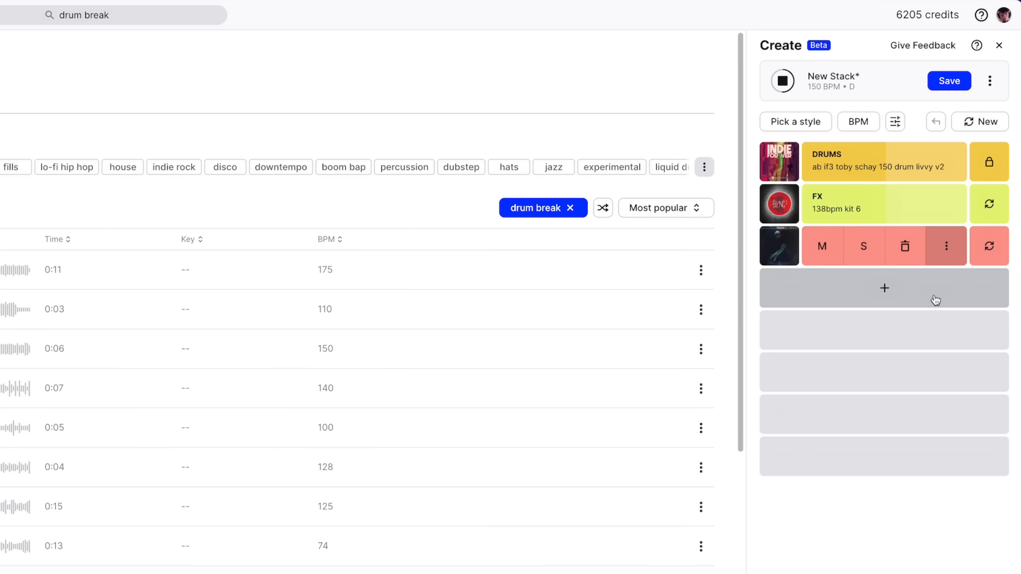
left_click(804, 121)
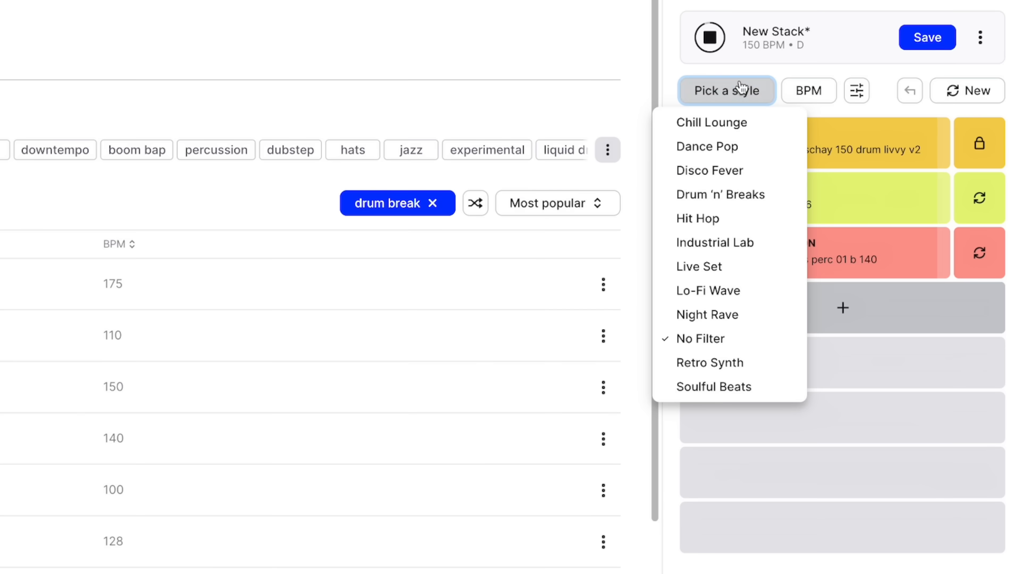
left_click(746, 290)
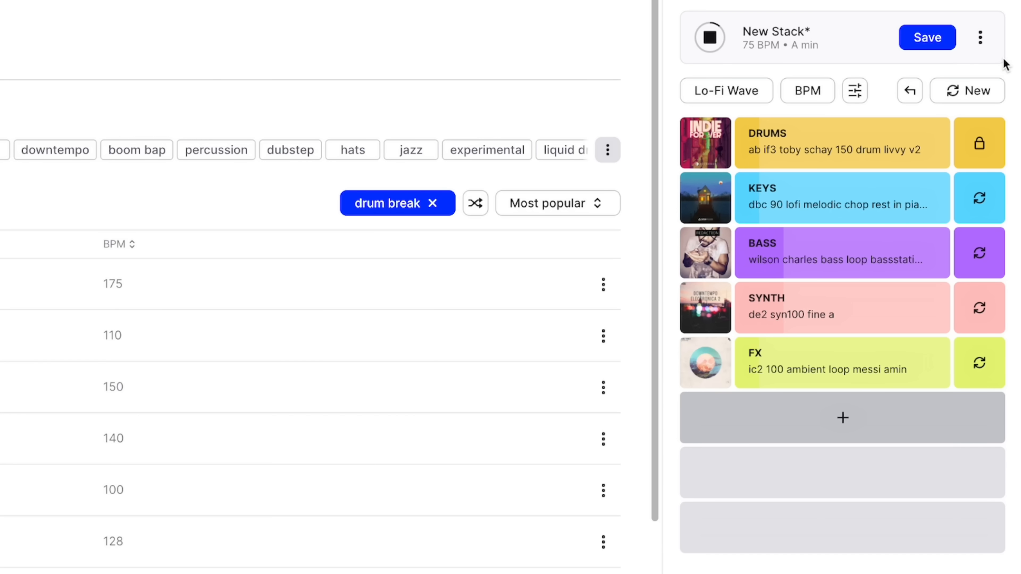
left_click(985, 90)
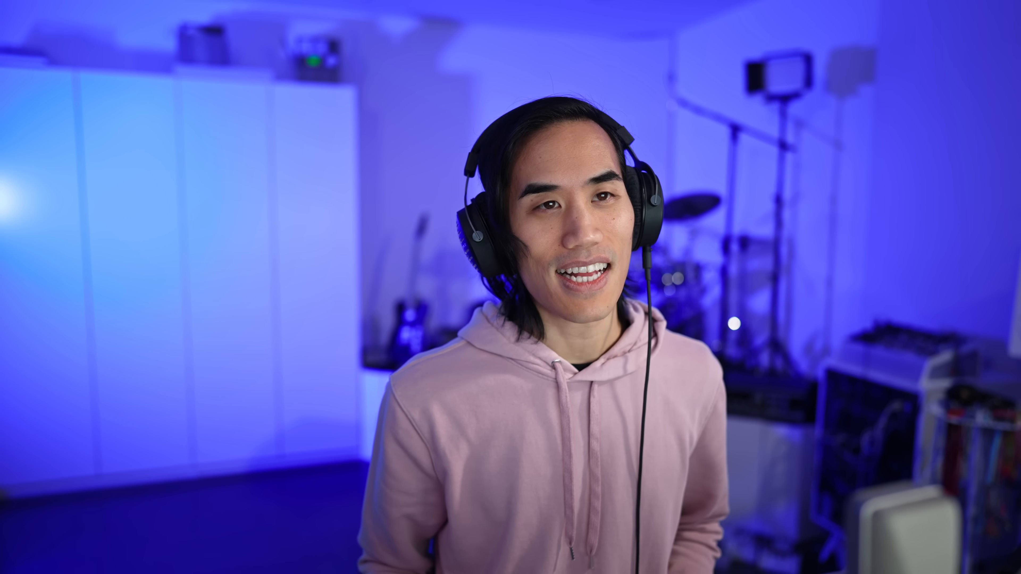
left_click(975, 97)
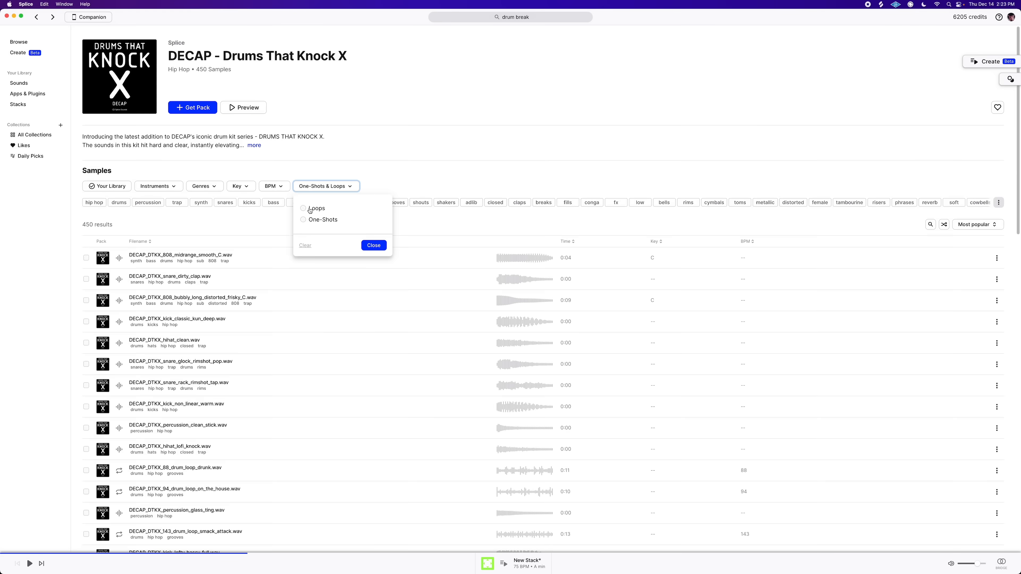
Filter the samples of the DECAP - Drums That Knock X pack to loops and preview DECAP_DTKX_88_drum_loop_drunk.wav.
left_click(303, 208)
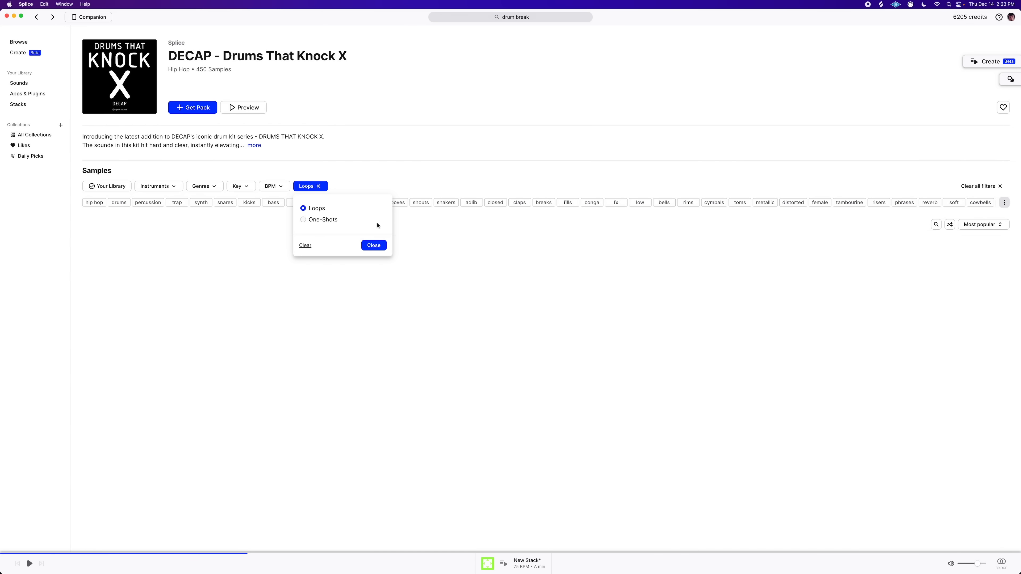
left_click(374, 246)
left_click(119, 259)
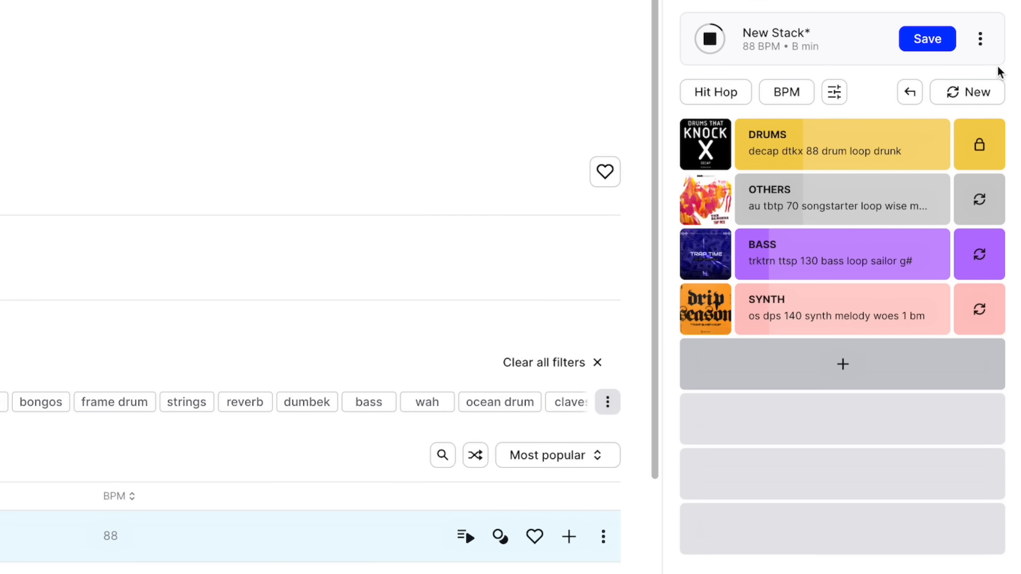
Try the Soulful Beats style on the stack built around the locked DECAP drum loop and switch it to Lo-Fi Wave.
left_click(731, 95)
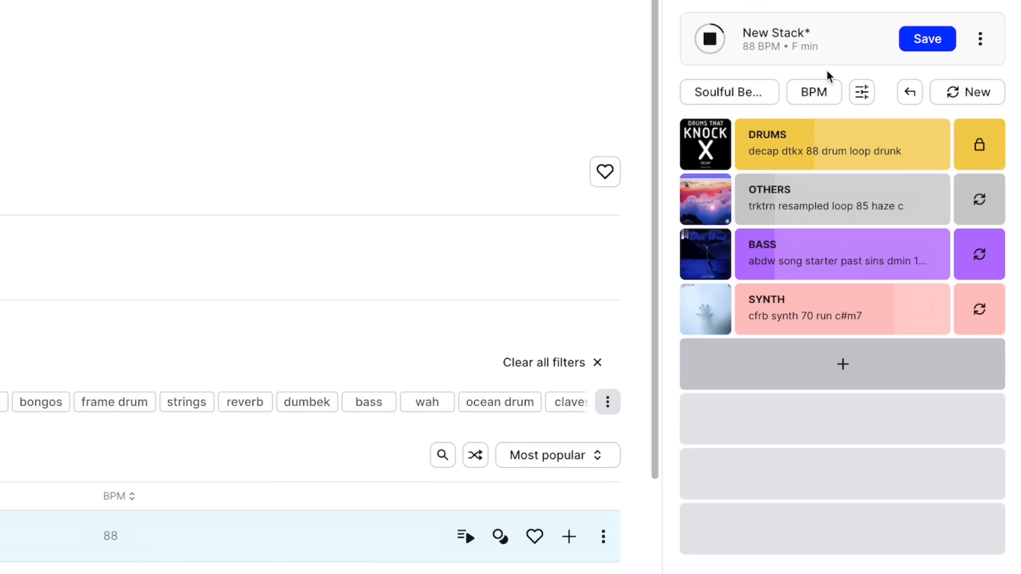
left_click(725, 99)
left_click(714, 292)
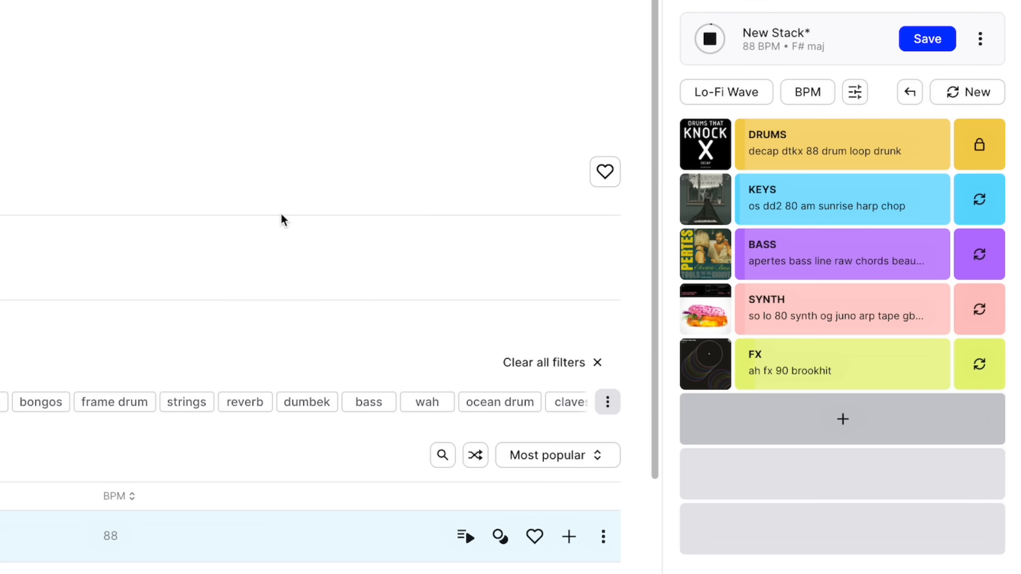